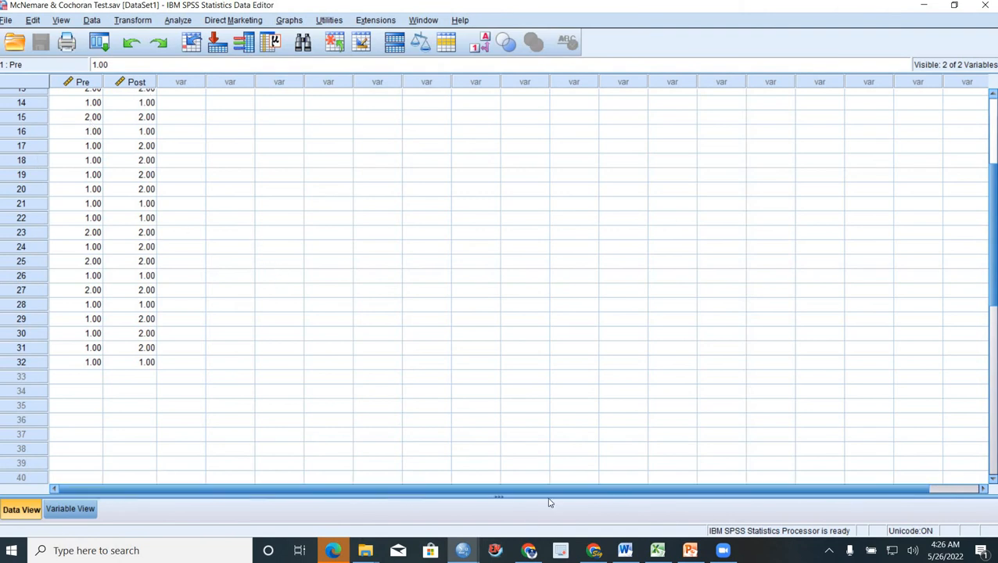
Close the Output1 viewer document without saving its contents, keeping the McNemare & Cochoran Test data editor open.
click(461, 553)
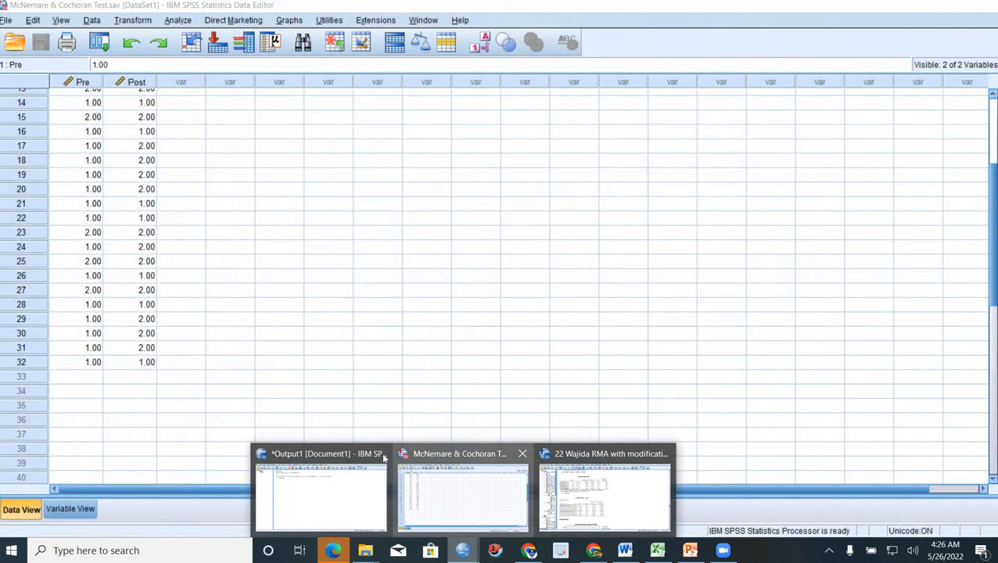
mouse_move(382, 455)
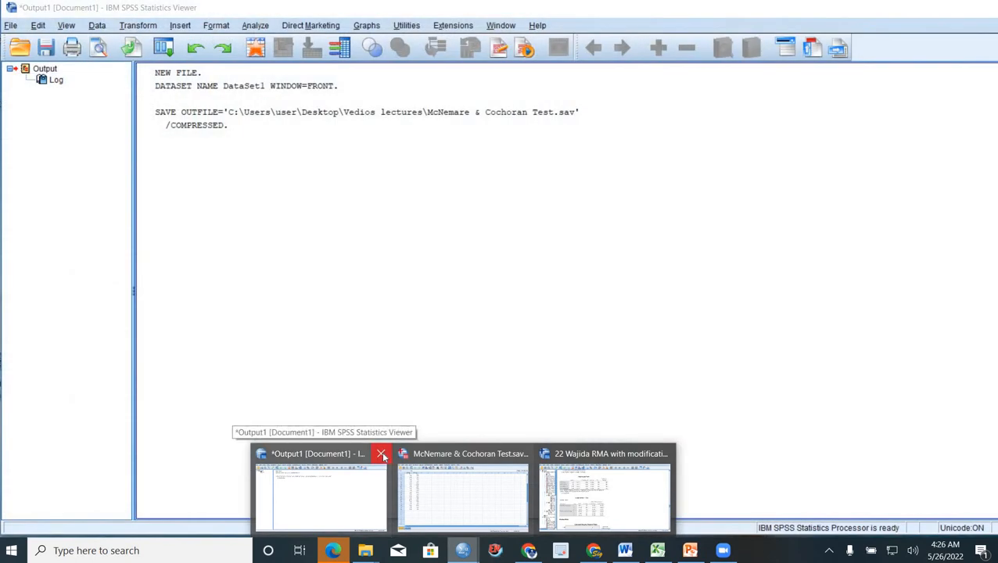
click(382, 454)
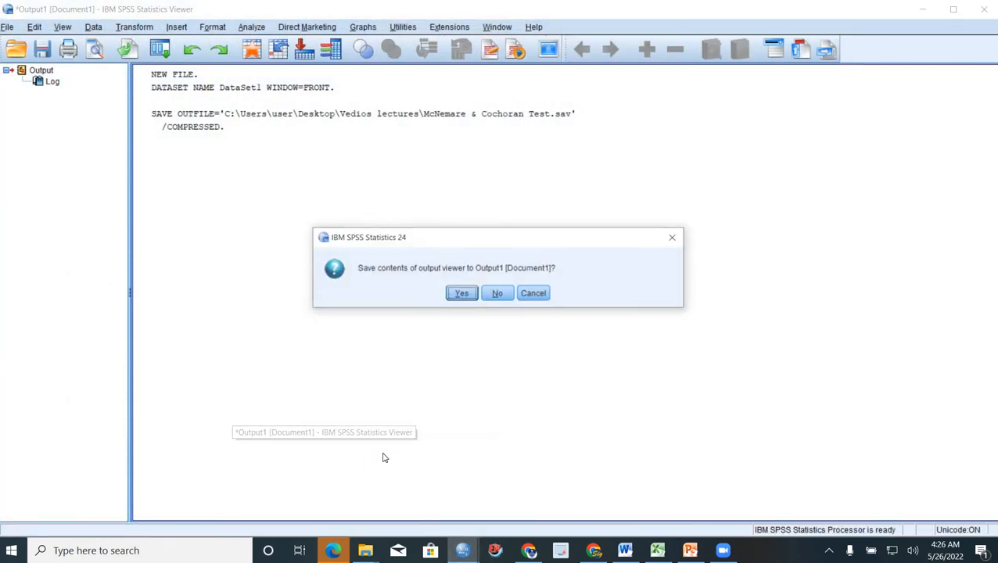
click(498, 294)
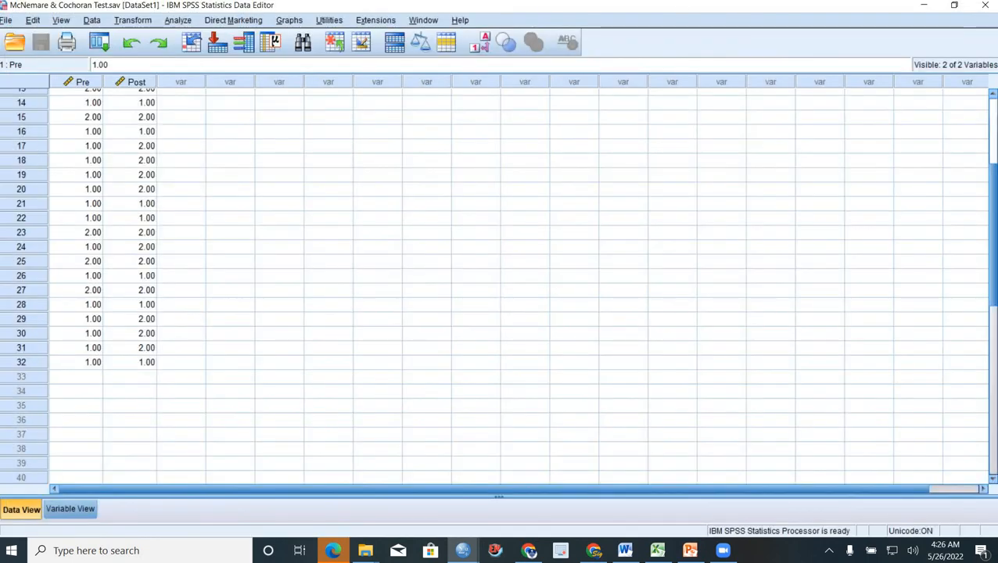
click(985, 7)
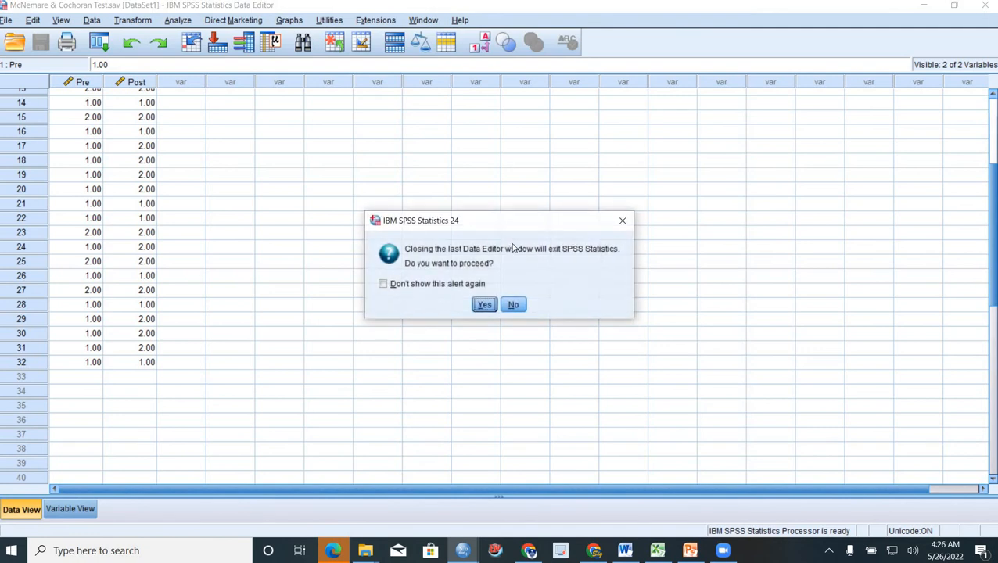
click(513, 306)
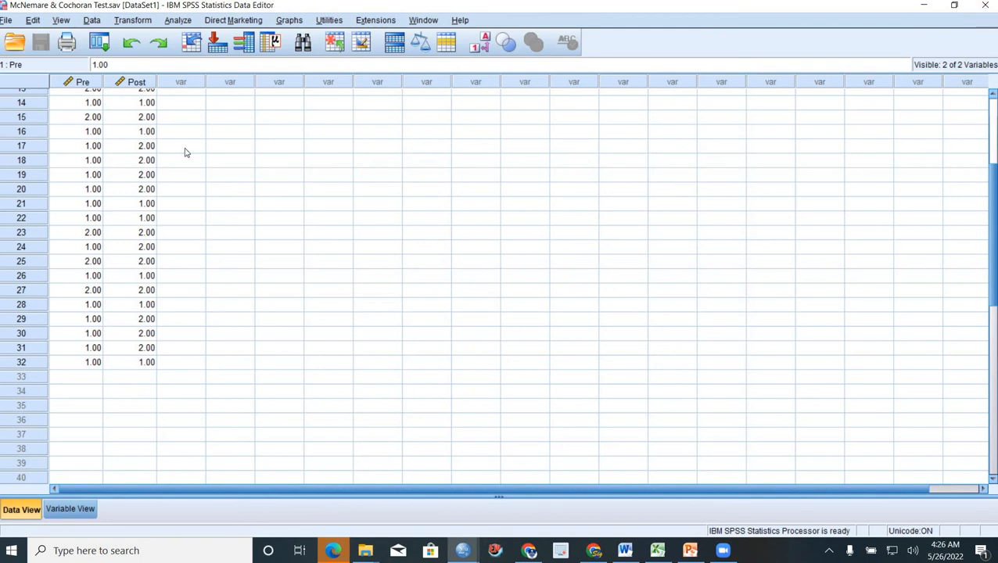
Show value labels in the data and examine the definitions of the Pre and Post variables.
click(486, 47)
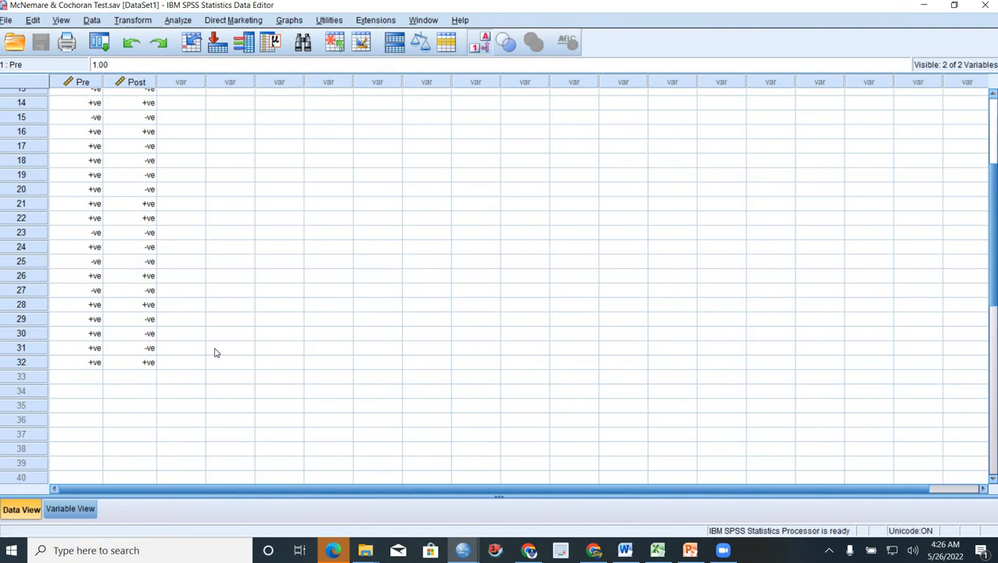
click(69, 510)
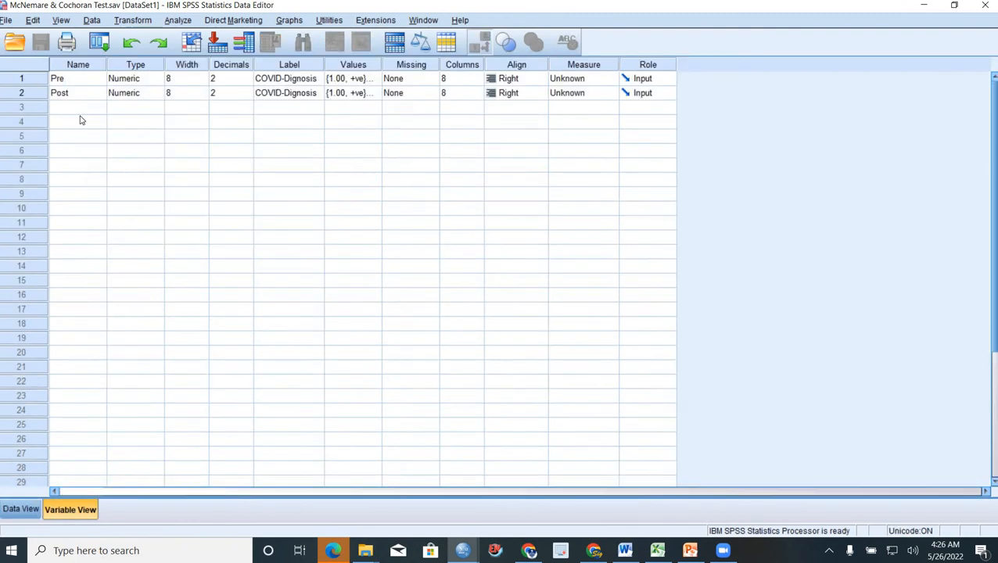
click(34, 81)
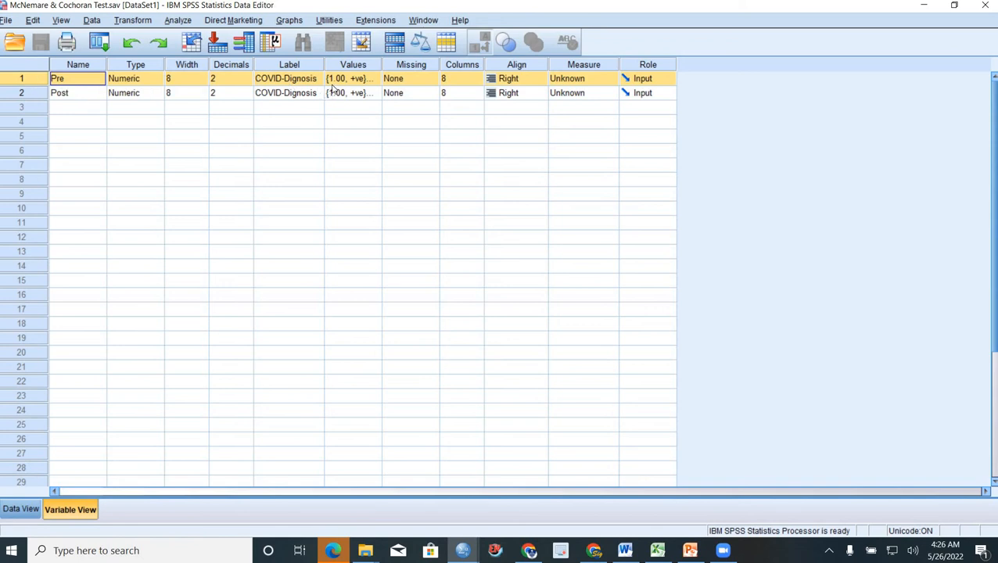
click(21, 95)
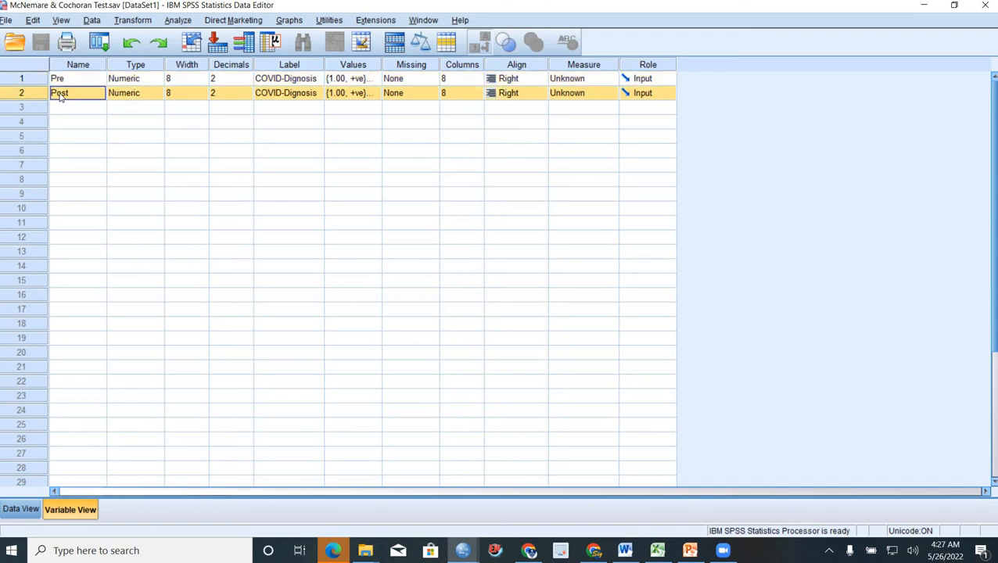
Review the value labels assigned to the Pre and Post variables, accepting each set as it stands.
click(375, 82)
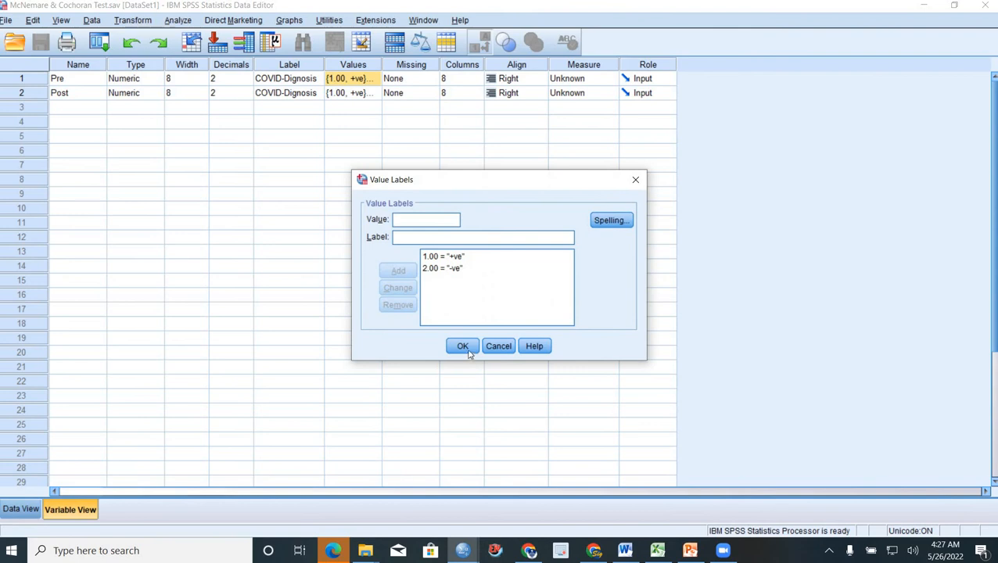
click(468, 352)
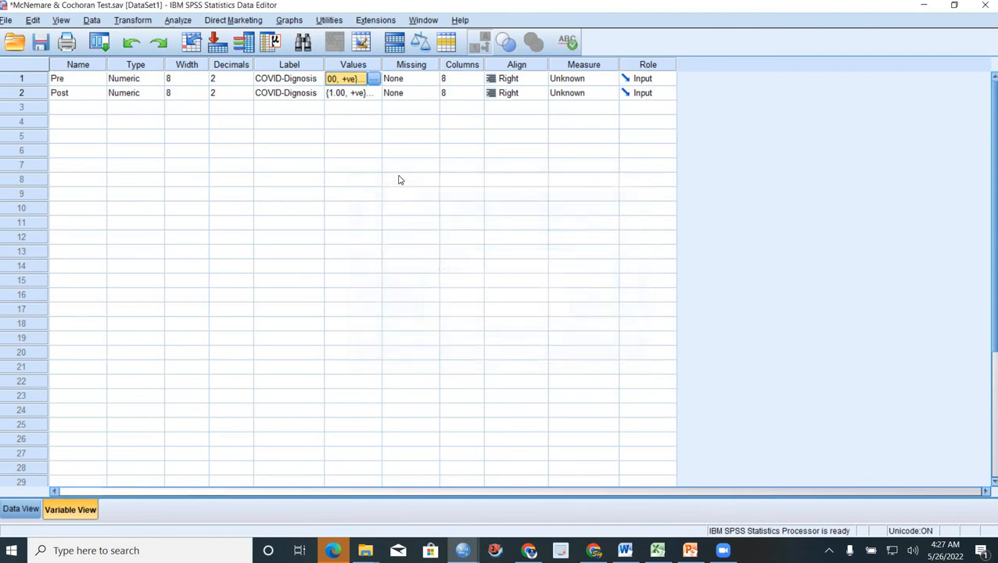
click(376, 96)
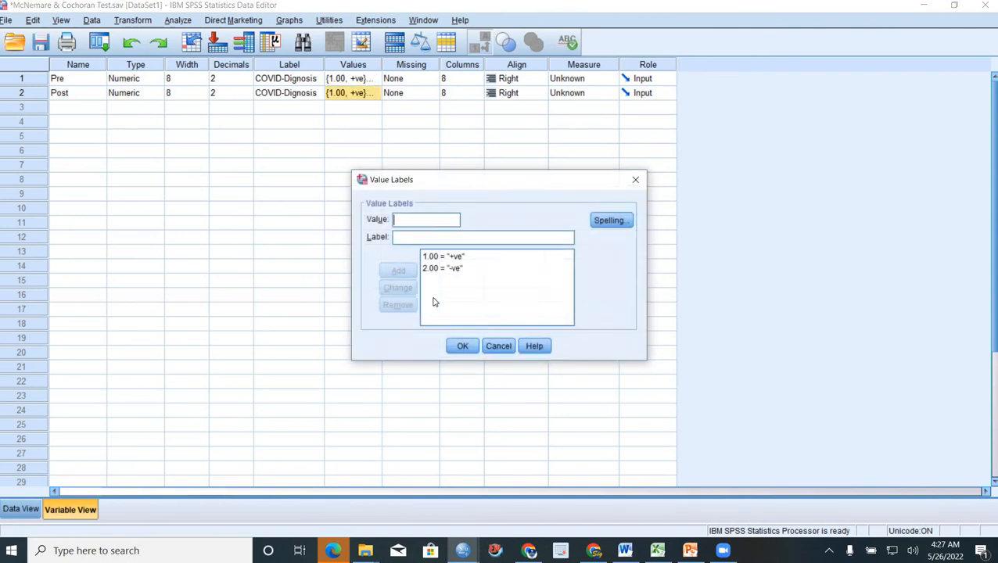
click(464, 349)
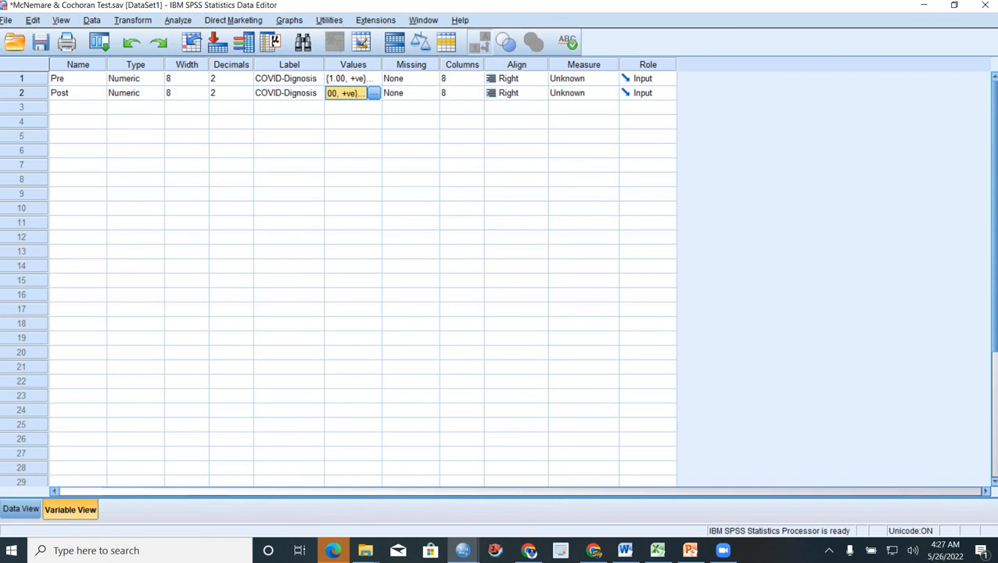
Return to the first cases of the data and display numeric codes instead of value labels.
click(18, 509)
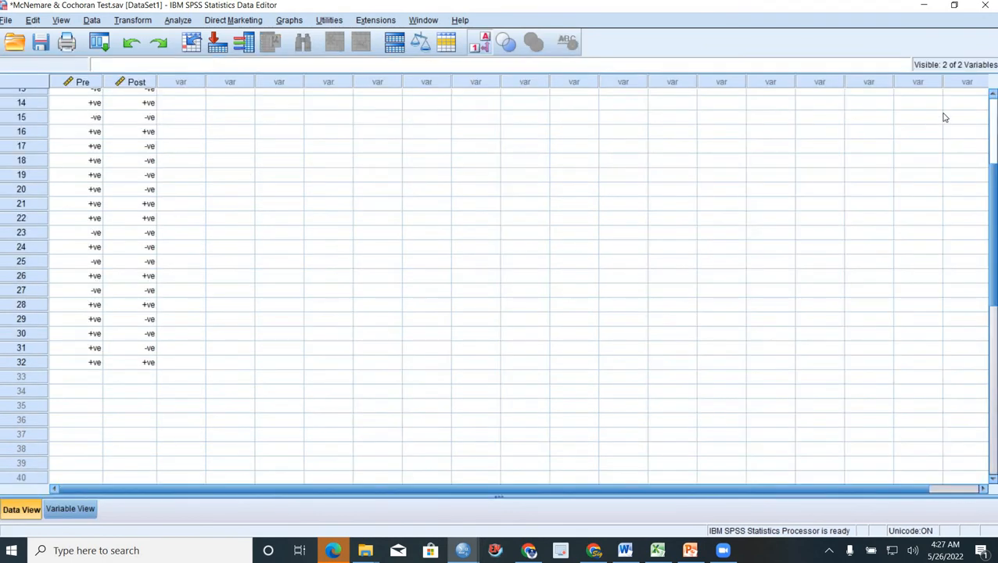
click(993, 107)
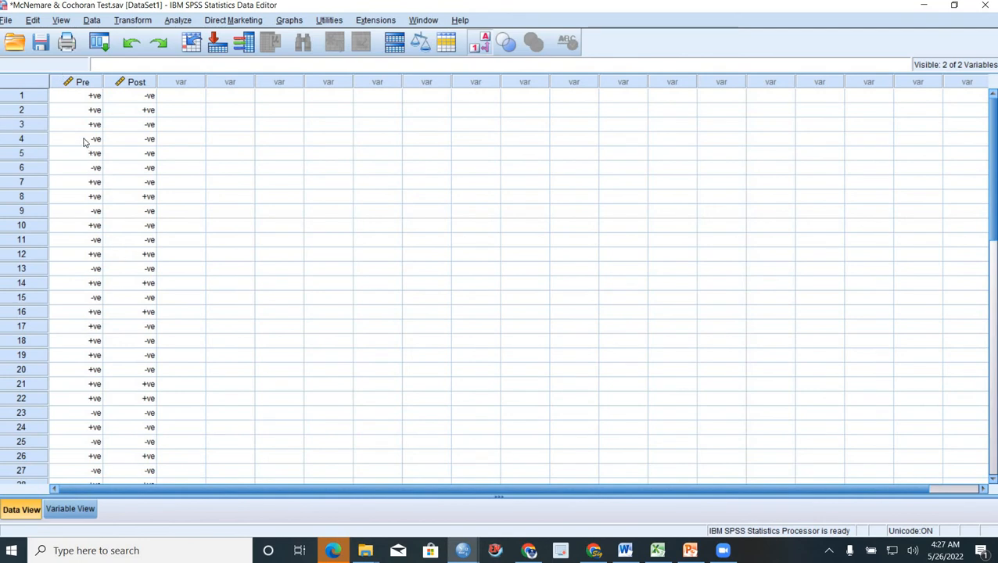
click(484, 43)
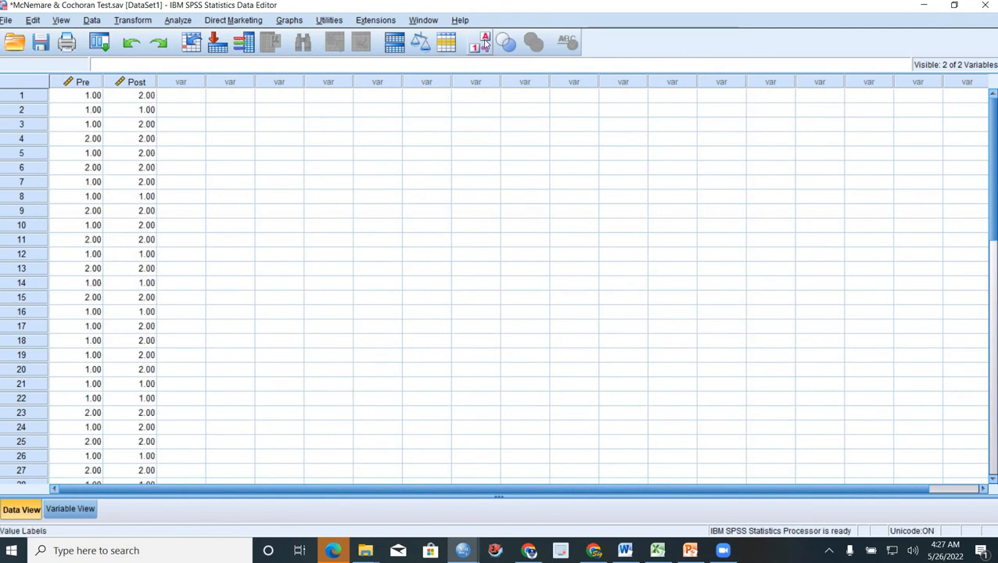
Start a nonparametric test for two related samples from the legacy dialogs and add McNemar as a test type alongside Wilcoxon.
click(179, 21)
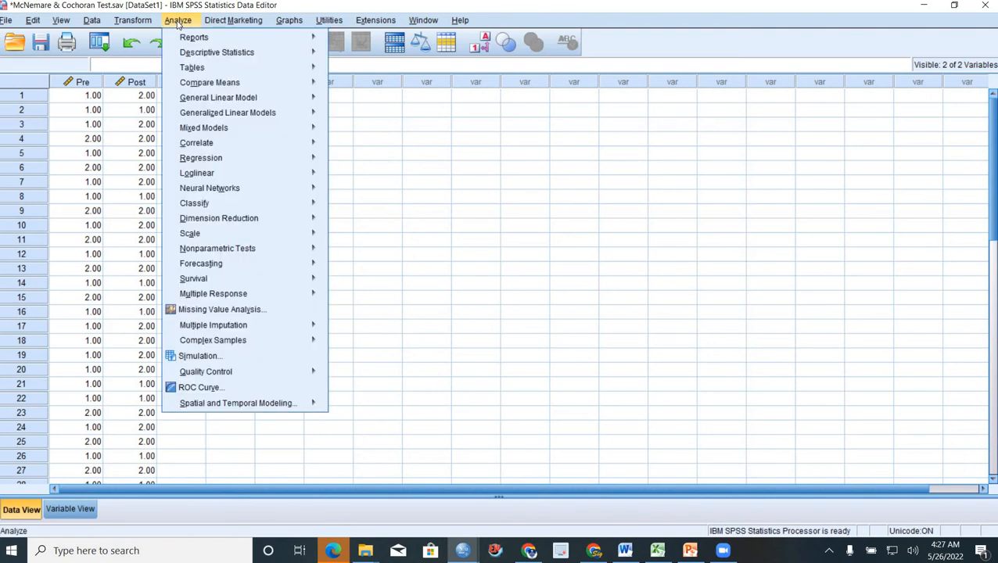
mouse_move(208, 250)
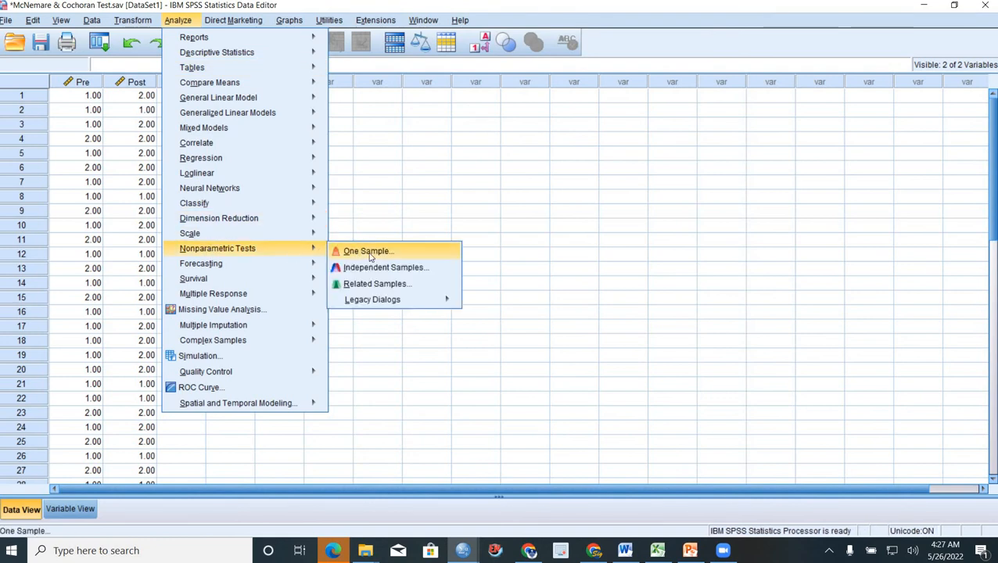
mouse_move(377, 303)
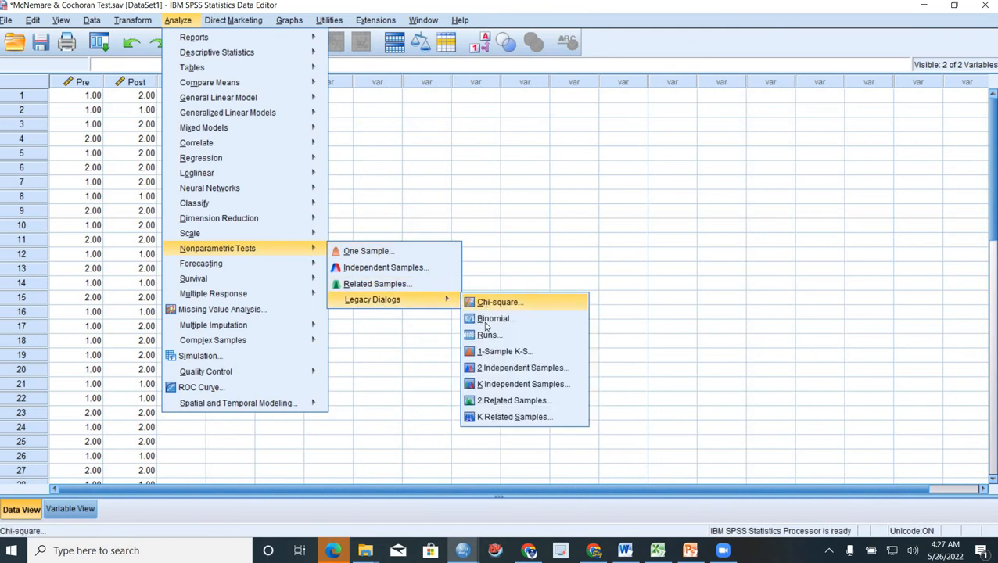
click(492, 407)
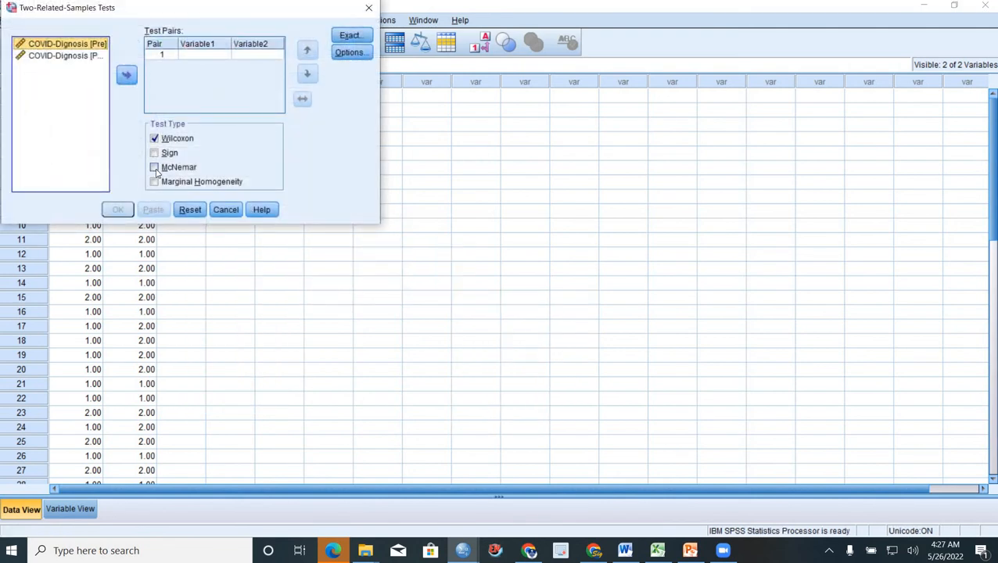
click(155, 168)
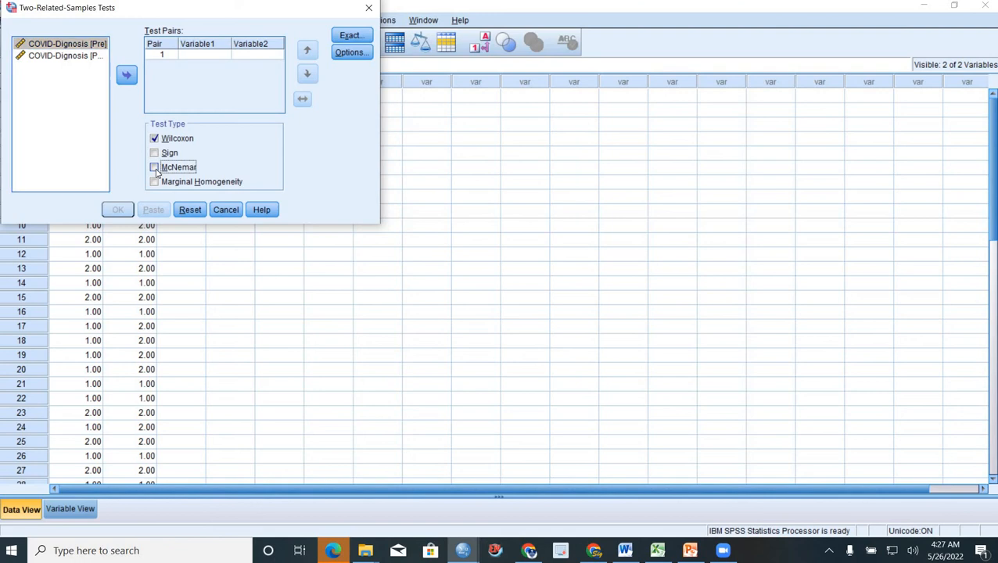
Pair the Pre COVID-Dignosis variable with the Post one as the test pair and run the tests.
click(66, 48)
click(126, 75)
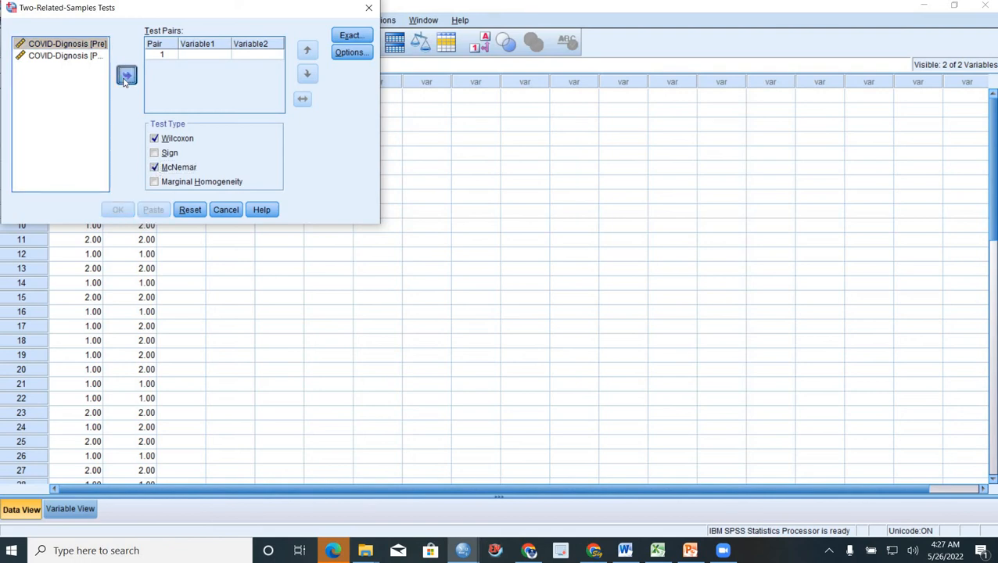
click(48, 56)
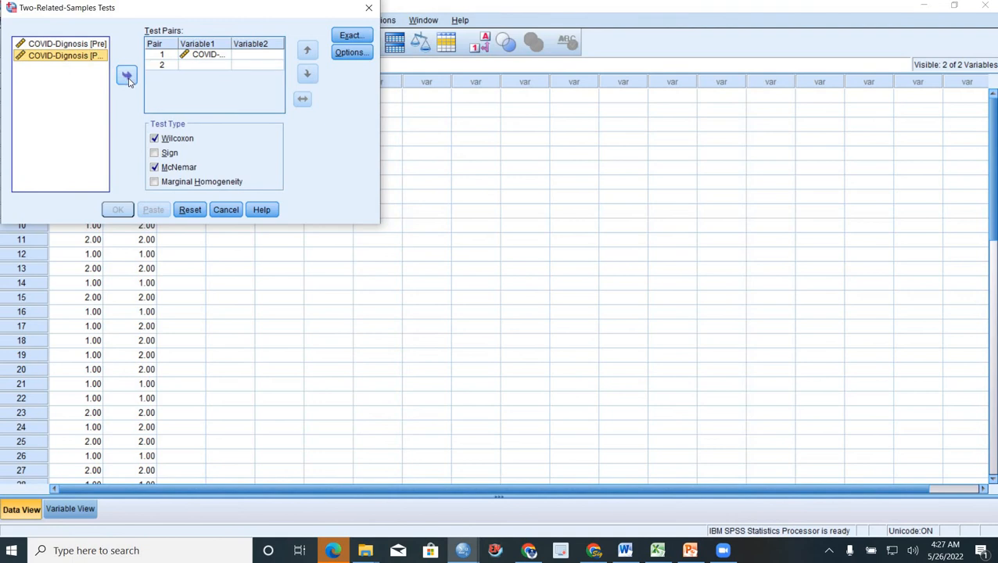
click(125, 75)
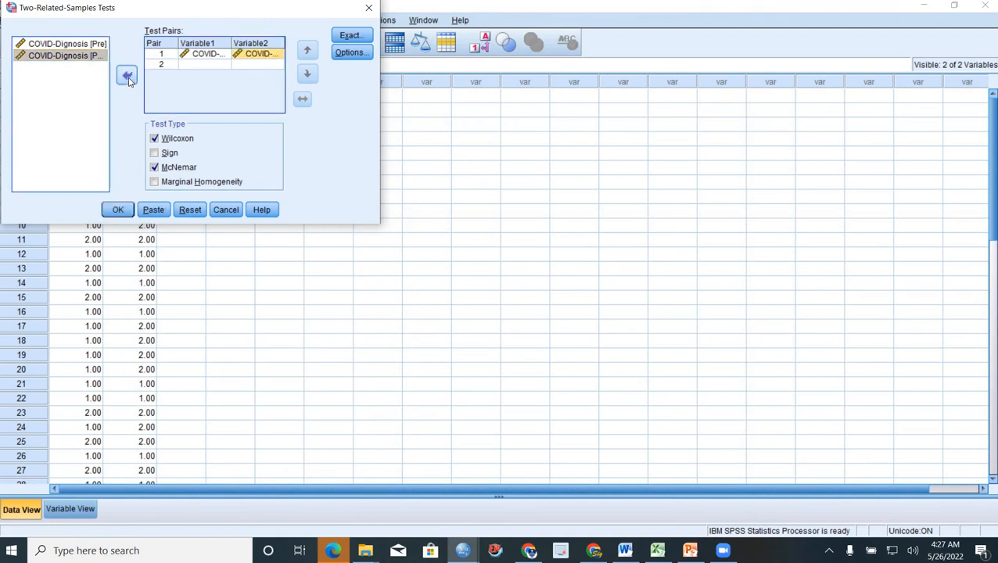
click(117, 212)
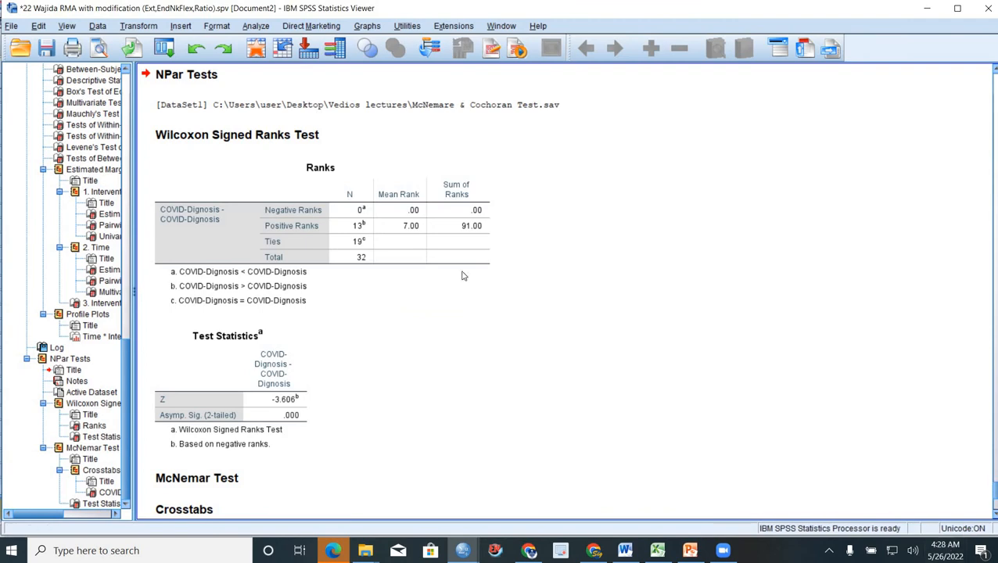
Examine the Wilcoxon signed ranks results, the McNemar crosstab and its test statistics in the NPar Tests output.
click(221, 107)
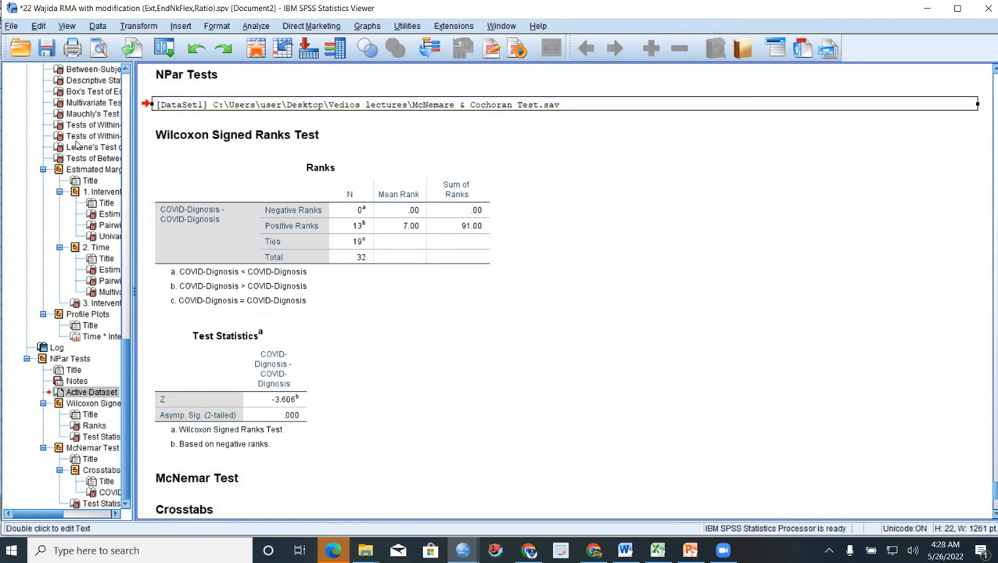
click(438, 418)
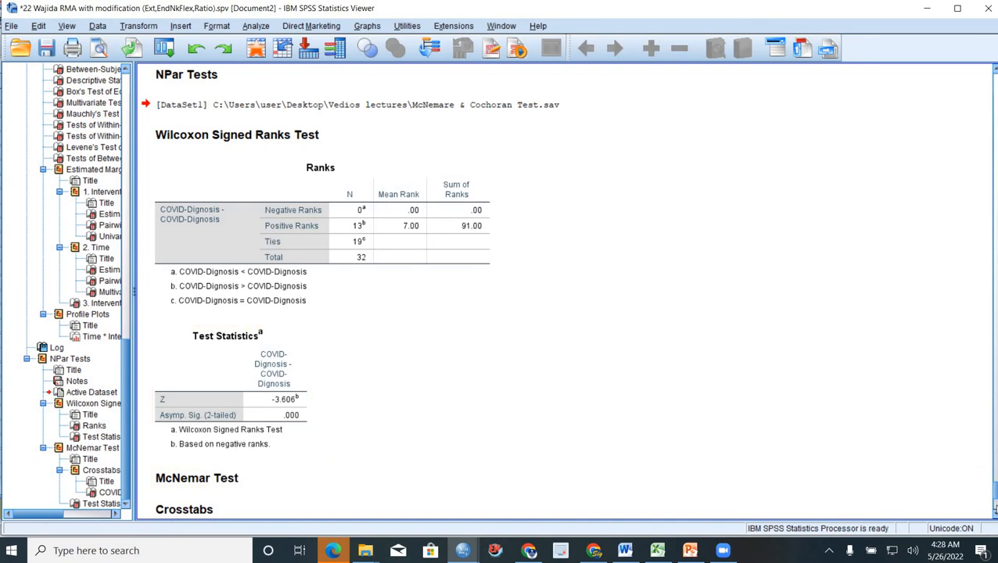
scroll(994, 509, down, 5)
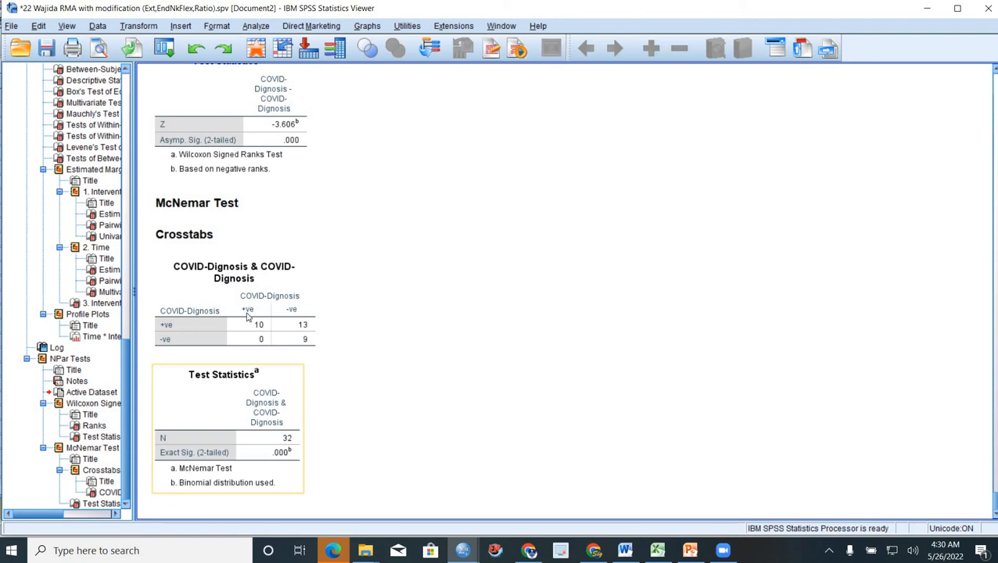
Run Frequencies for the Pre and Post COVID-Dignosis variables with frequency tables and no additional statistics.
click(254, 27)
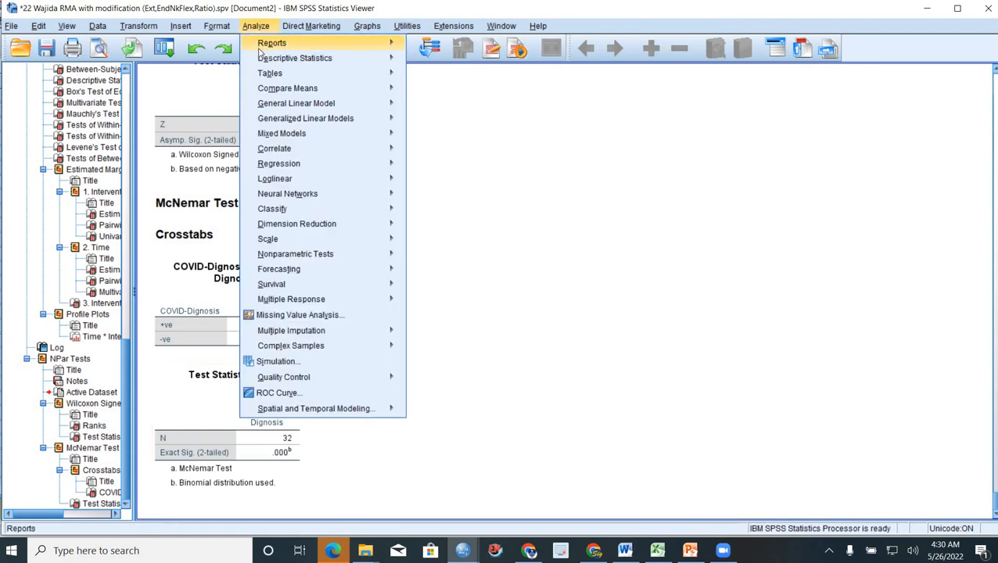
mouse_move(388, 60)
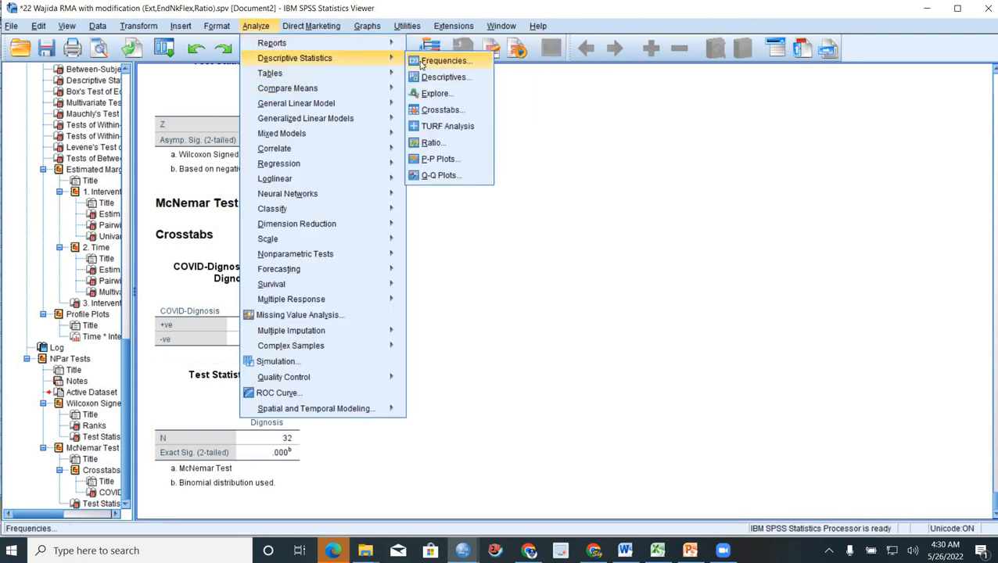
click(422, 64)
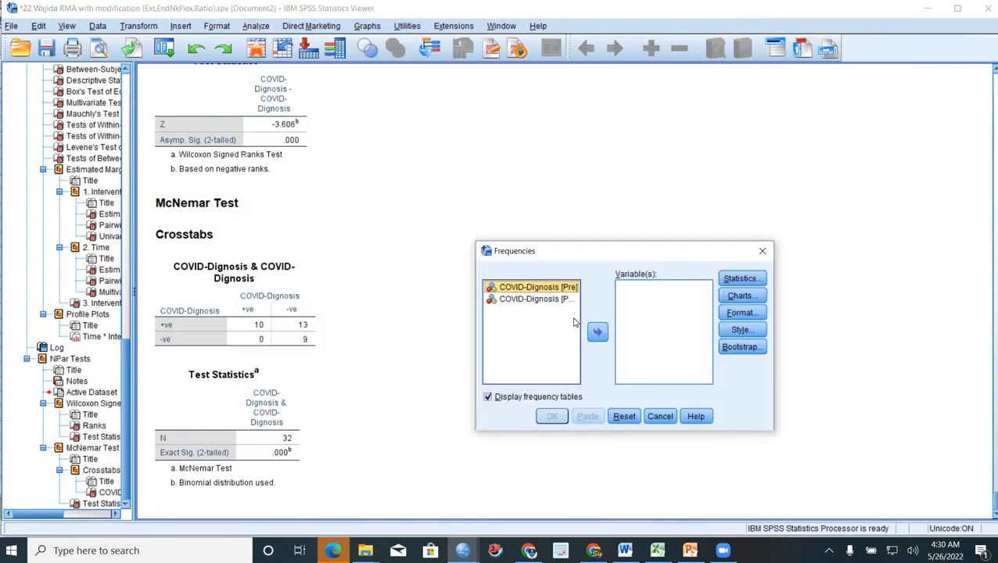
click(598, 335)
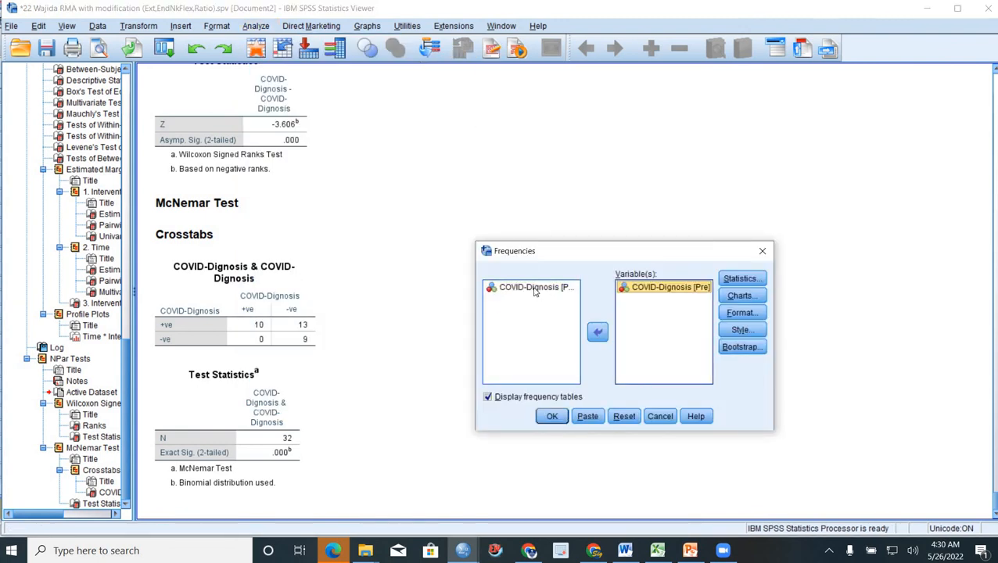
click(598, 335)
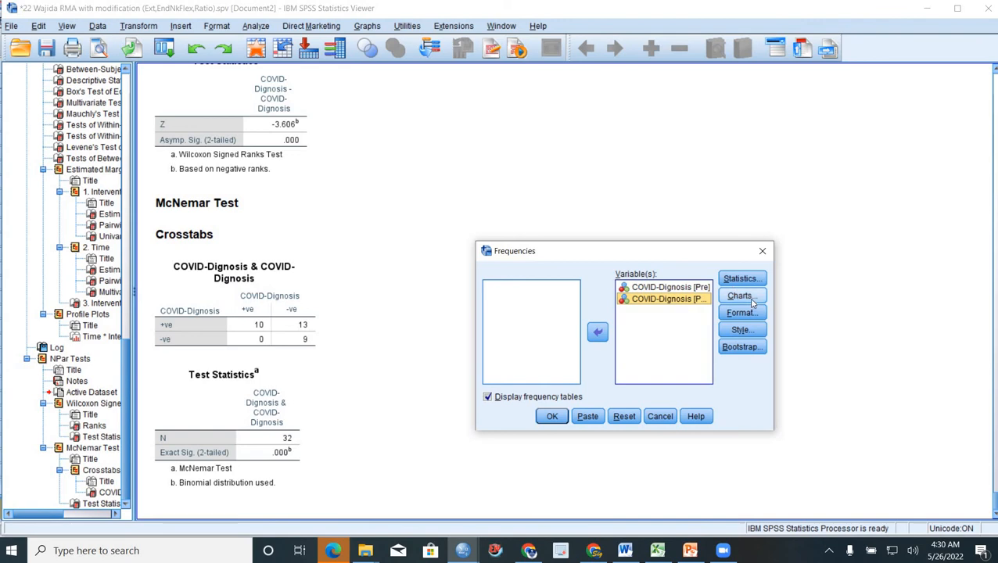
click(743, 280)
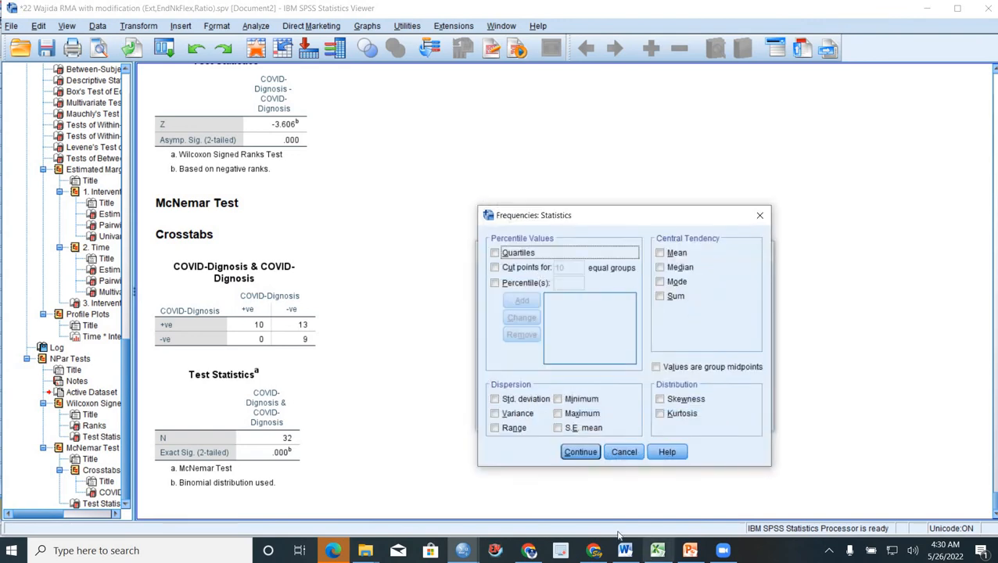
click(580, 453)
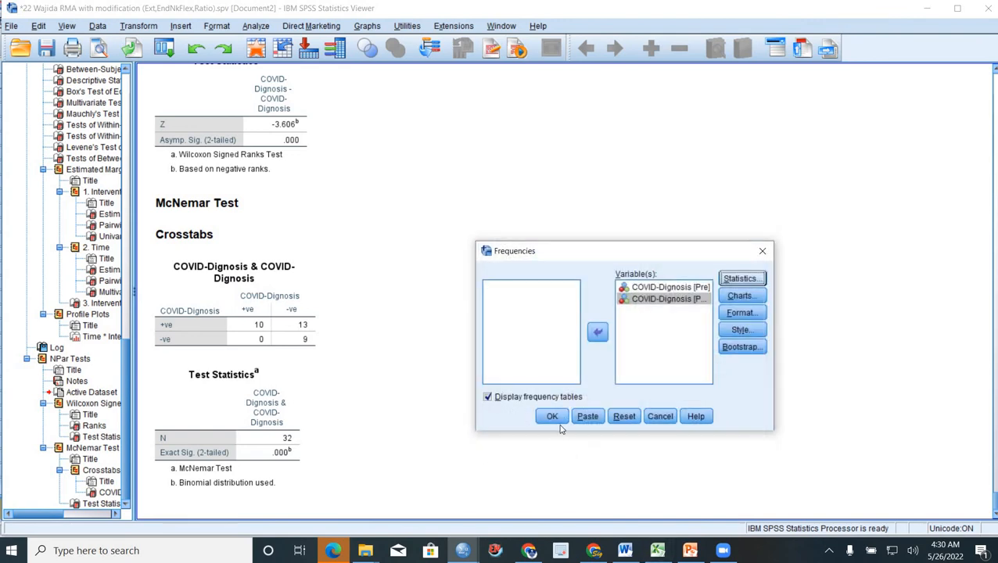
click(552, 417)
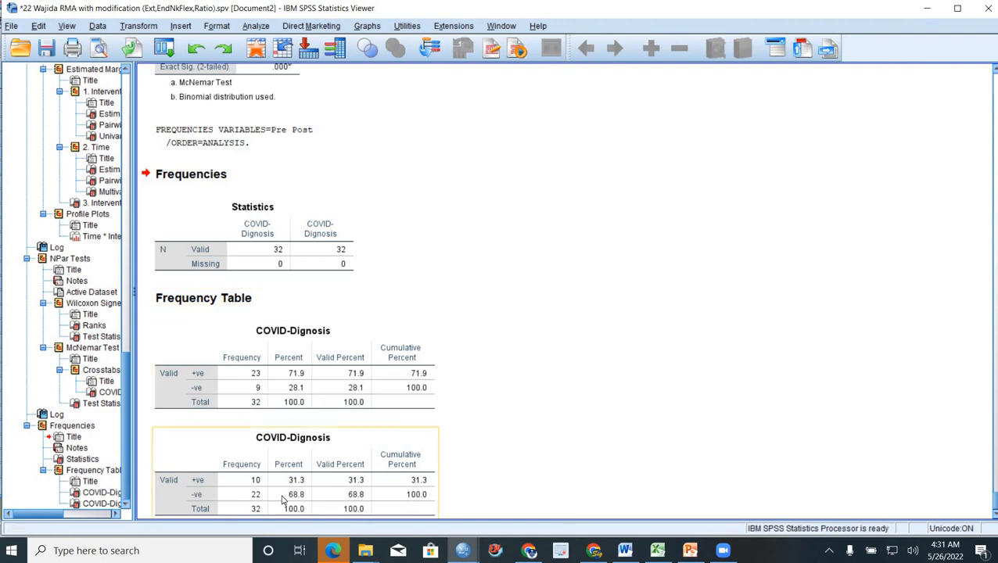
Collapse the Frequencies output in the outline and review the McNemar crosstab together with its Test Statistics table.
click(26, 426)
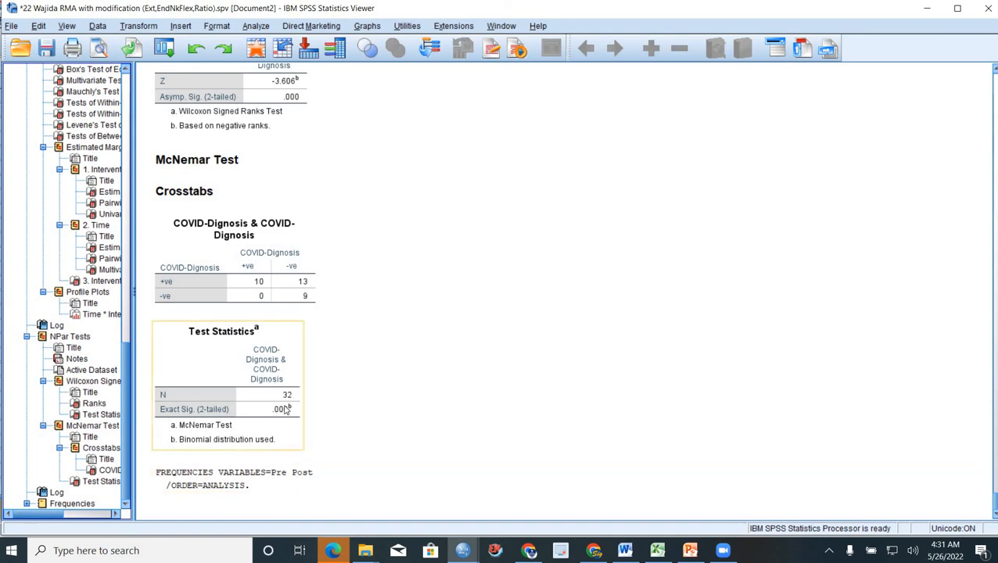
click(209, 281)
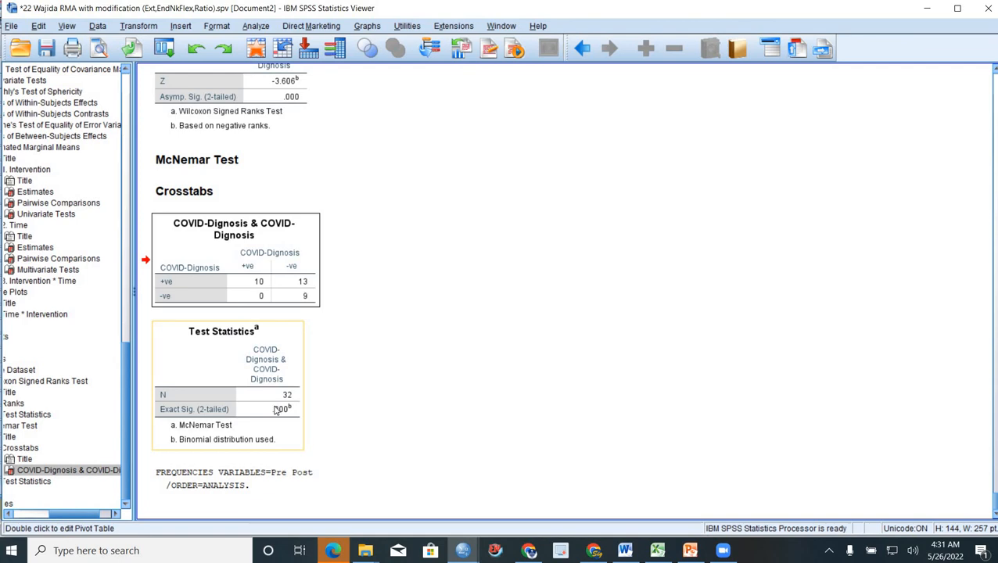
click(275, 417)
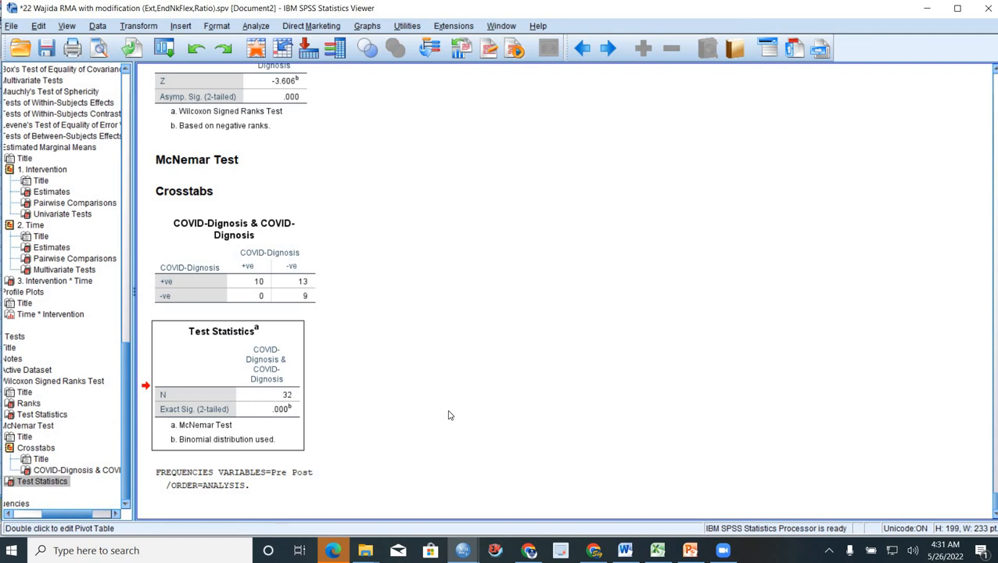
click(213, 396)
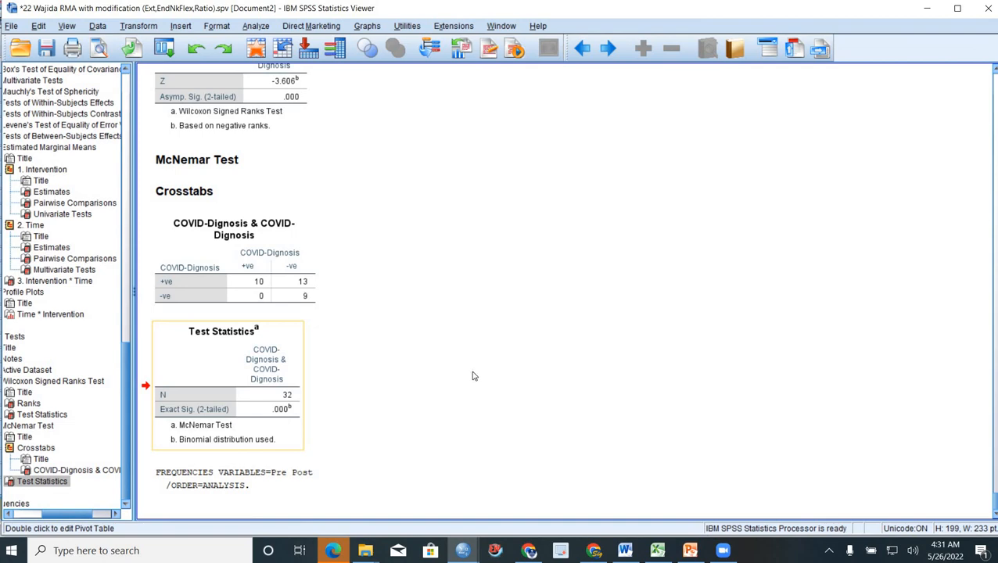
click(263, 250)
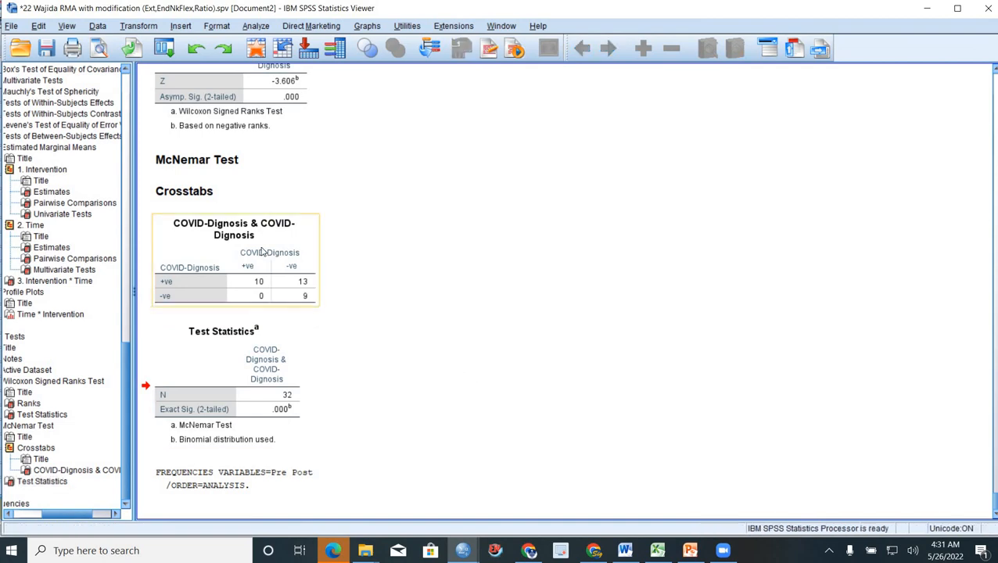
click(263, 251)
click(242, 406)
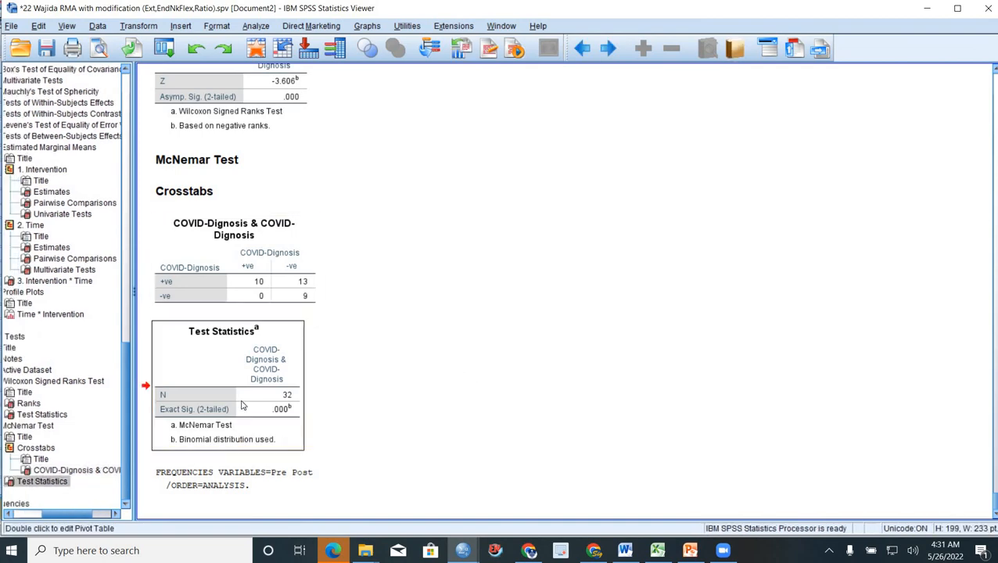
click(521, 275)
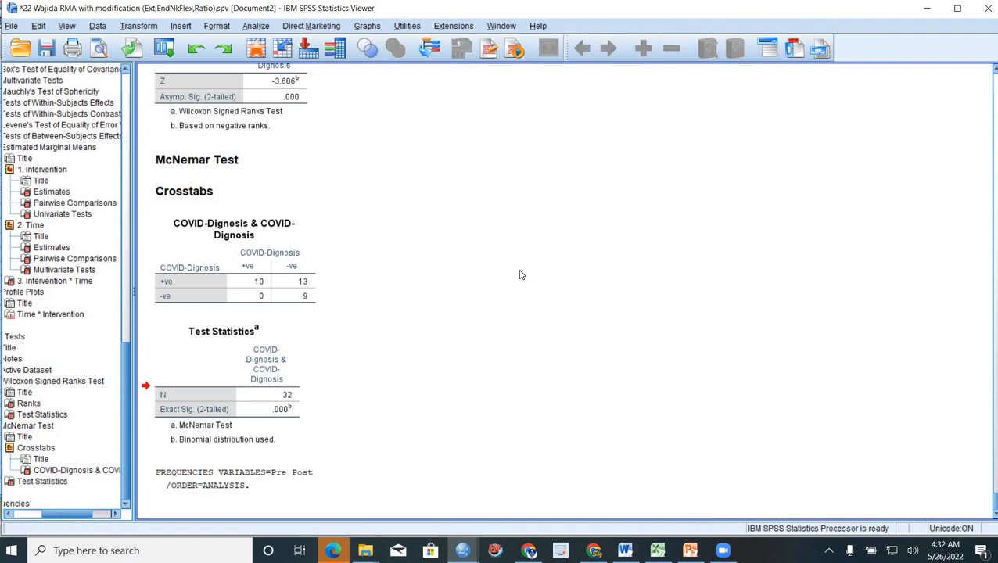